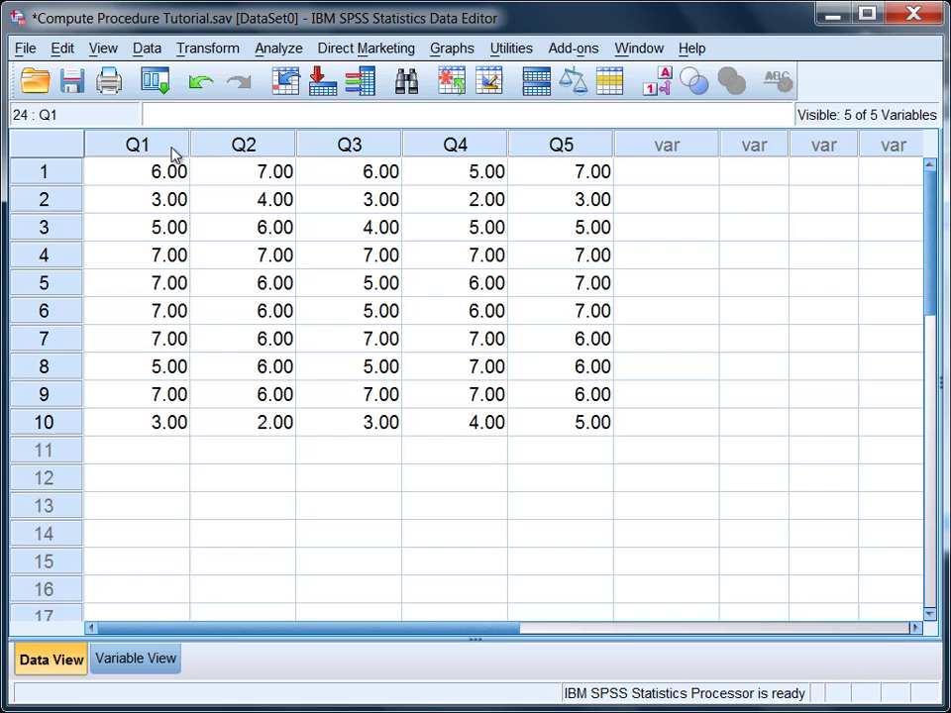
Step: Highlight the Q1 through Q5 score columns, then clear the highlight
click(174, 151)
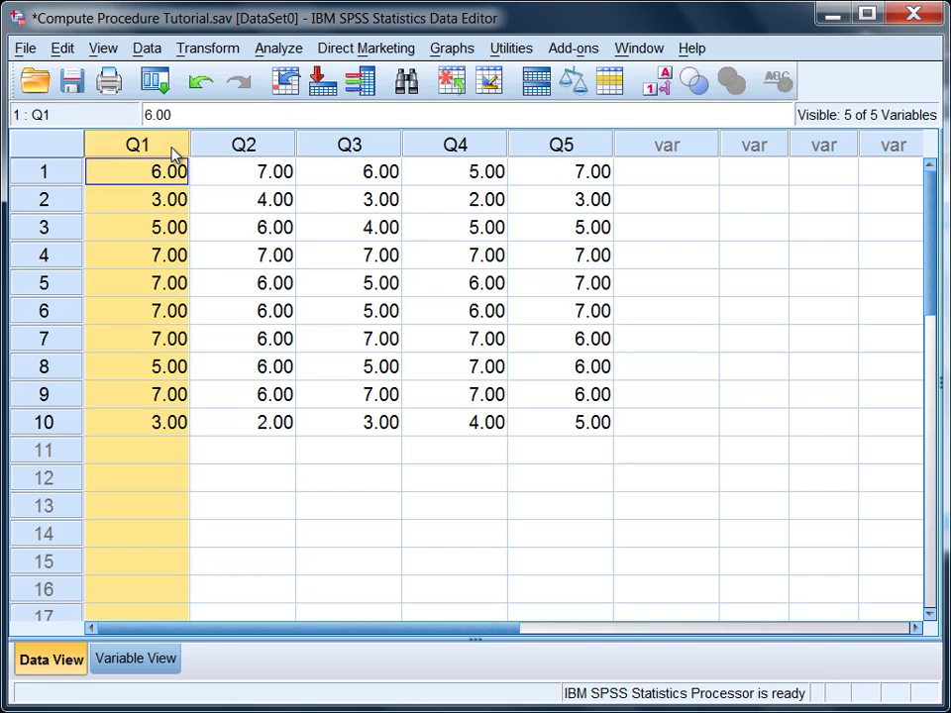
click(240, 151)
click(342, 148)
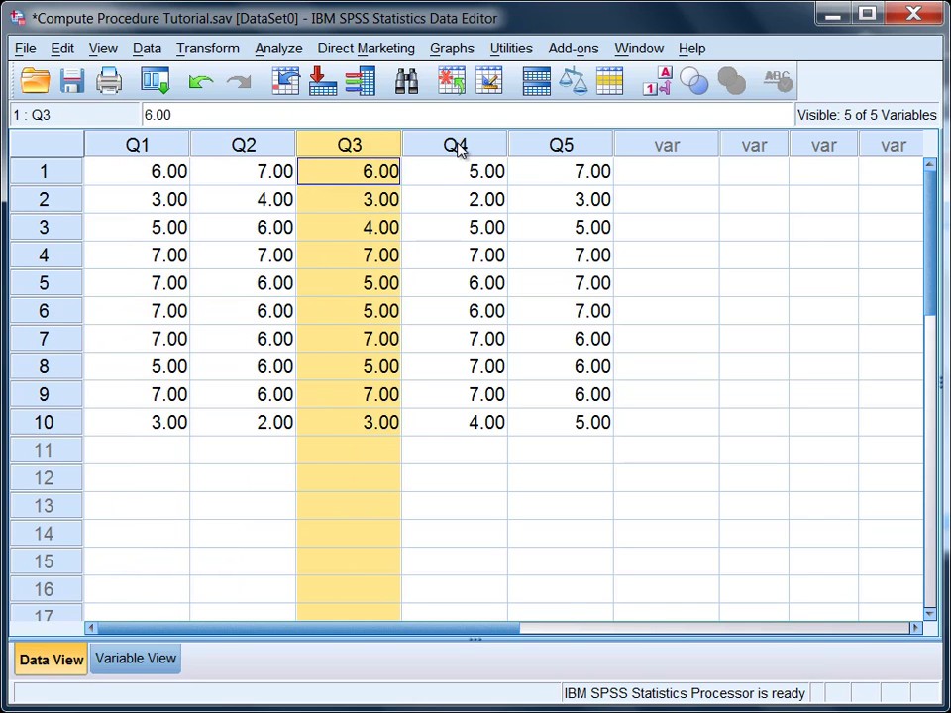
click(458, 144)
click(536, 154)
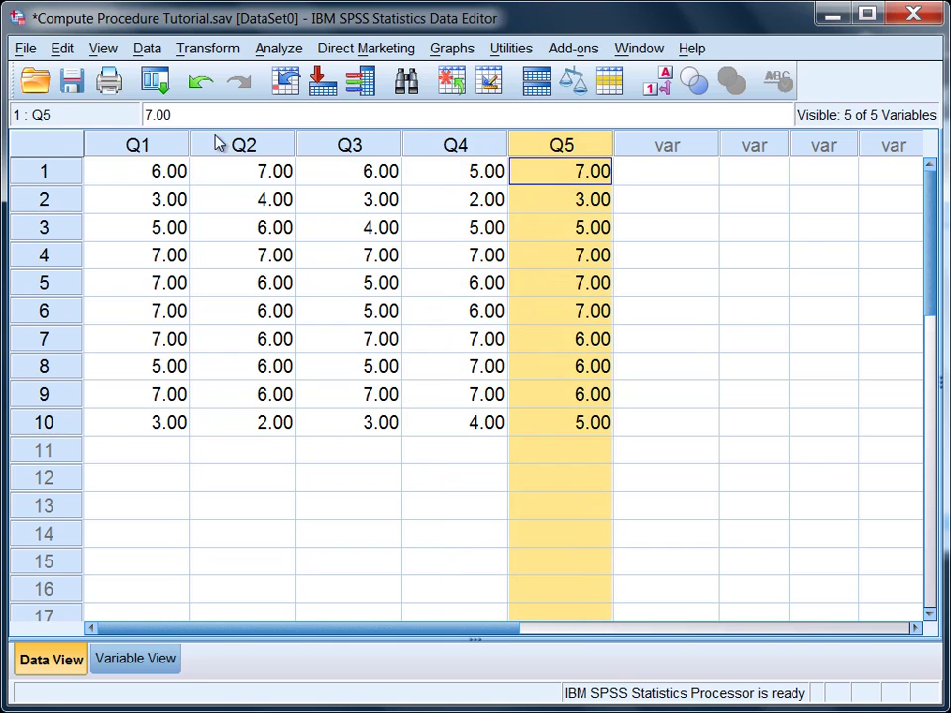
click(156, 180)
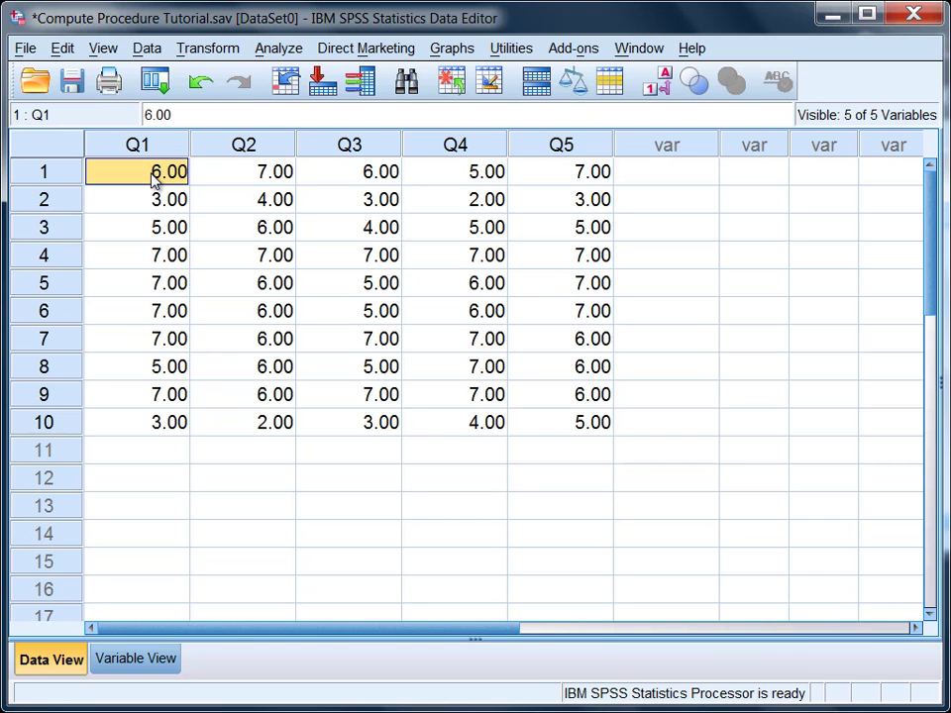
Step: Re-highlight columns Q1–Q5 and select row 1 of the first empty column
click(155, 148)
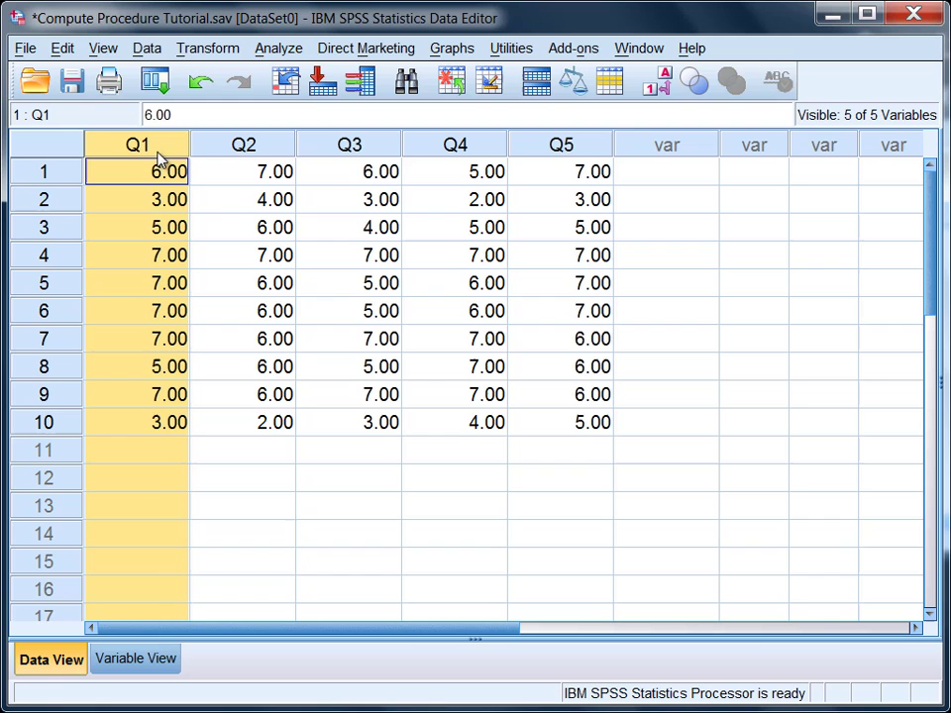
click(224, 154)
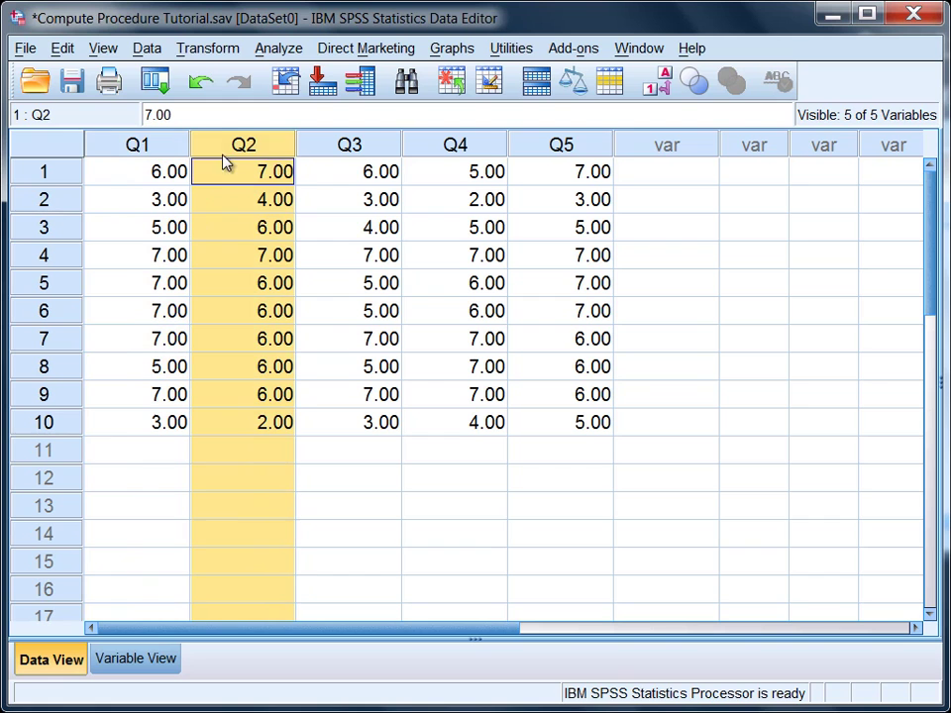
click(332, 151)
click(457, 147)
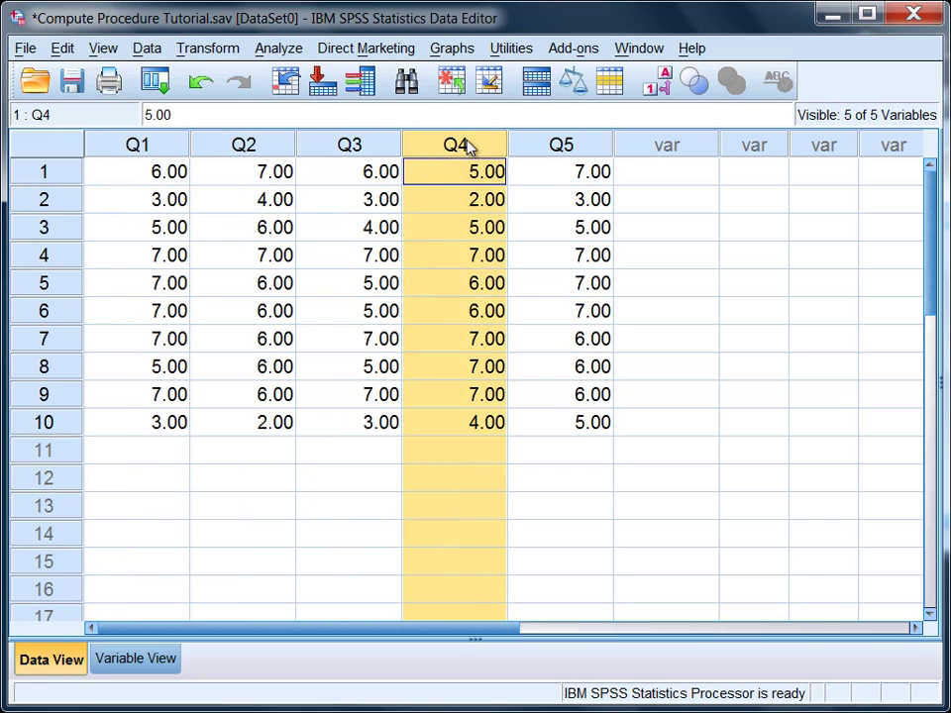
click(527, 154)
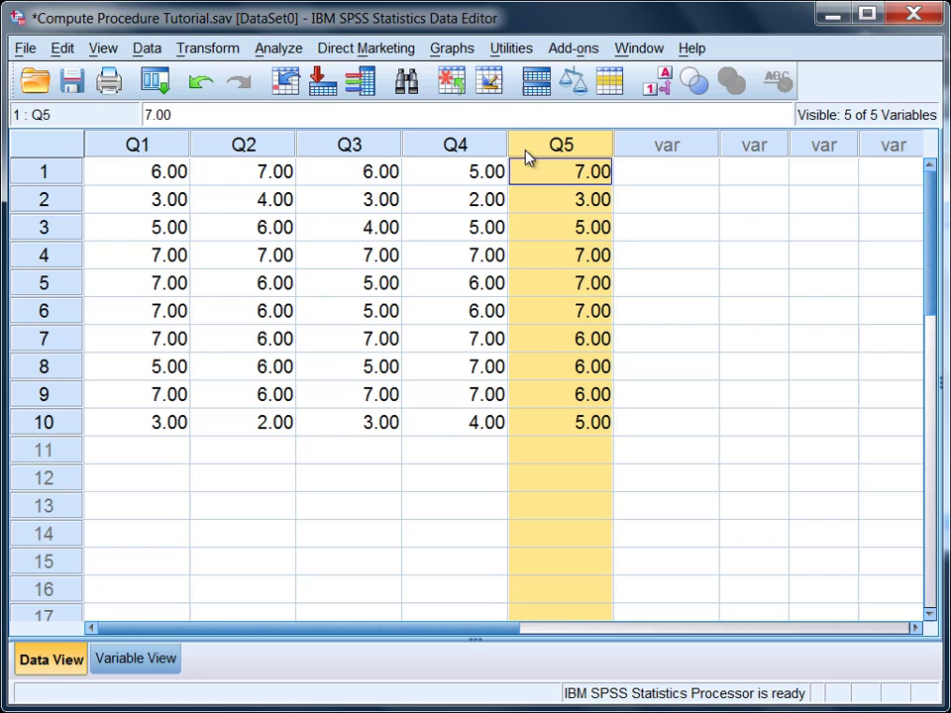
click(634, 176)
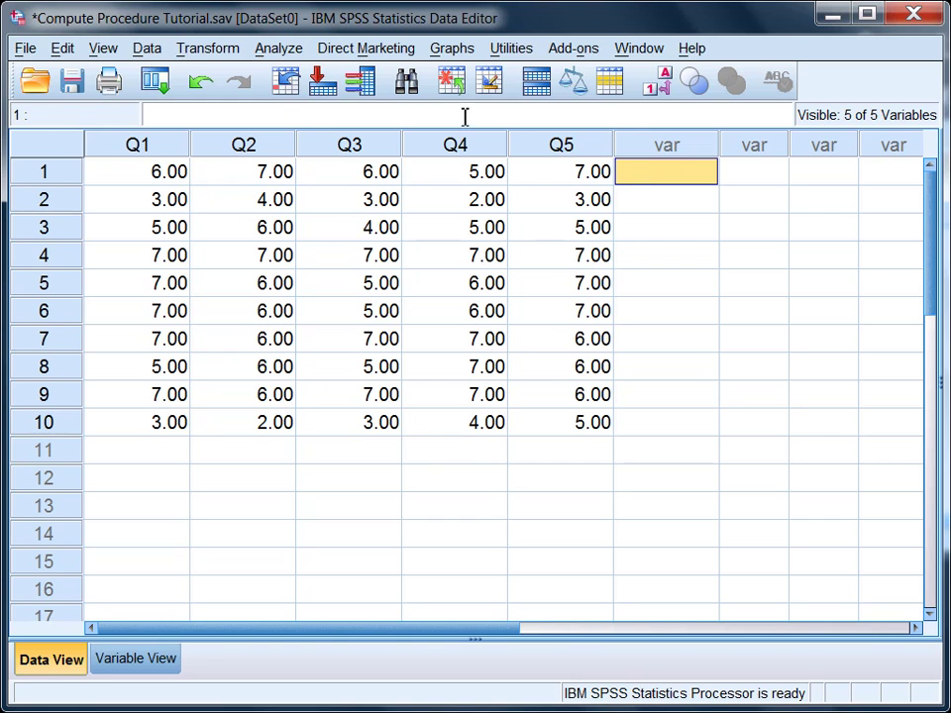
Step: Start Compute Variable with target name Total and select Q1 as a source variable
click(220, 52)
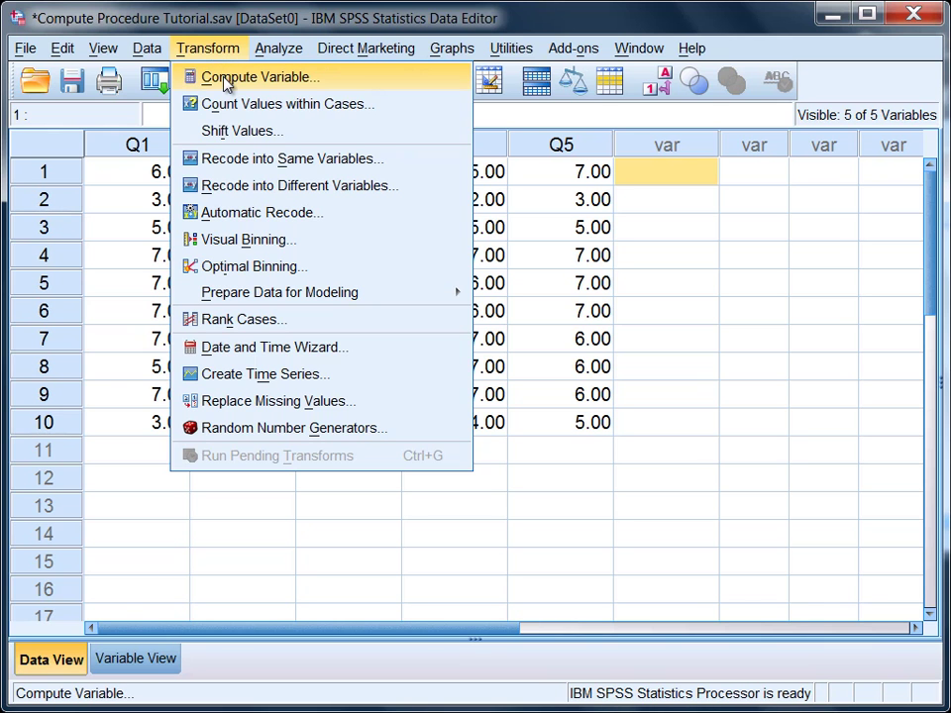
click(226, 81)
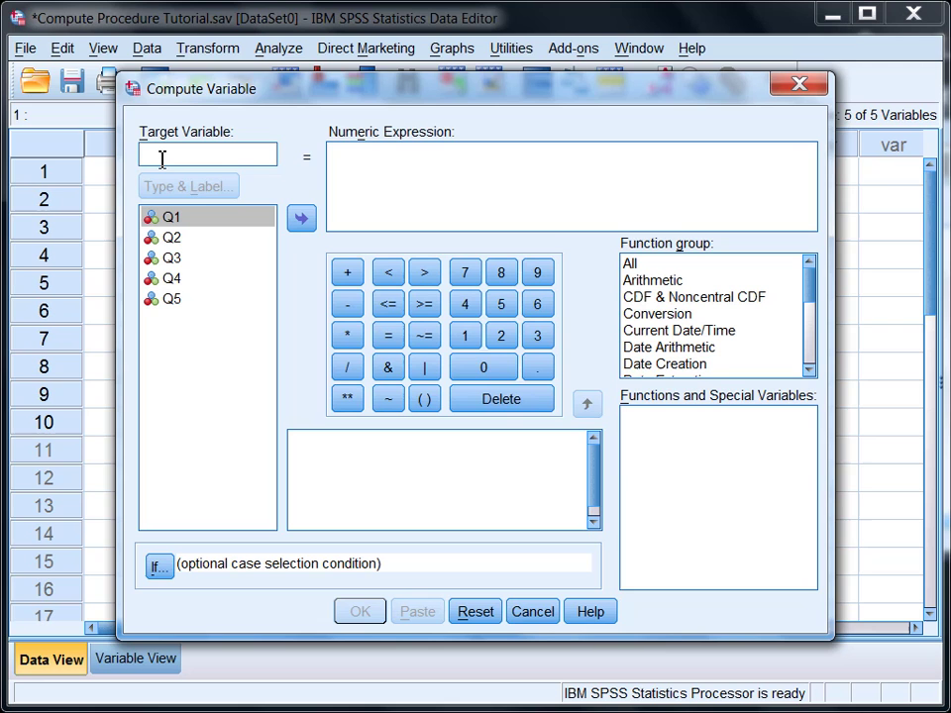
text(T)
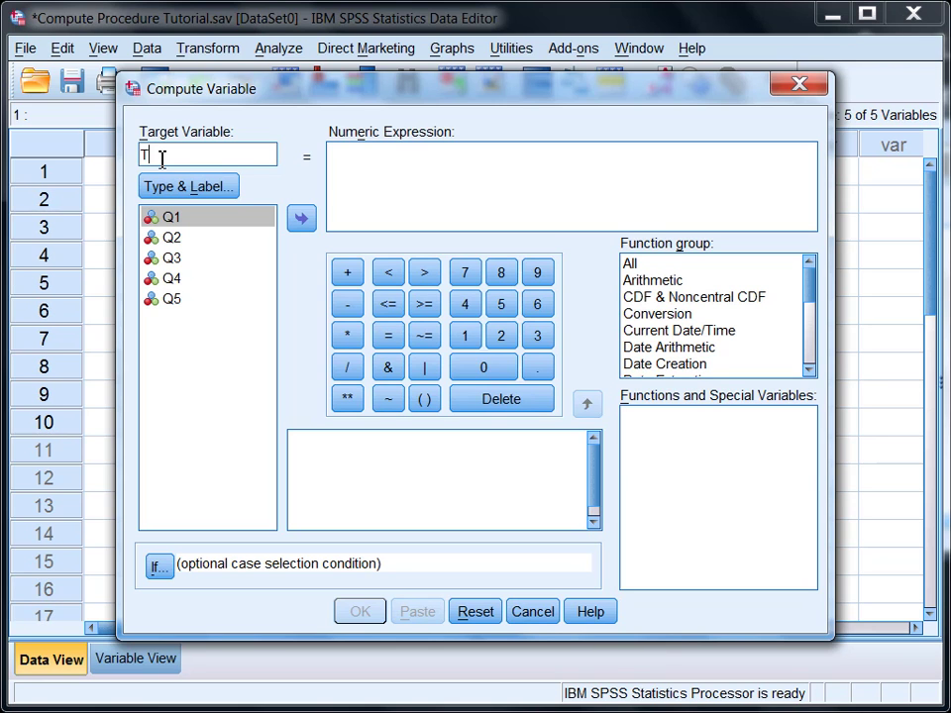
text(otal)
click(194, 222)
Step: Build the numeric expression Q1 + Q2 + Q3 + Q4 + Q5 from the source variables
double_click(194, 222)
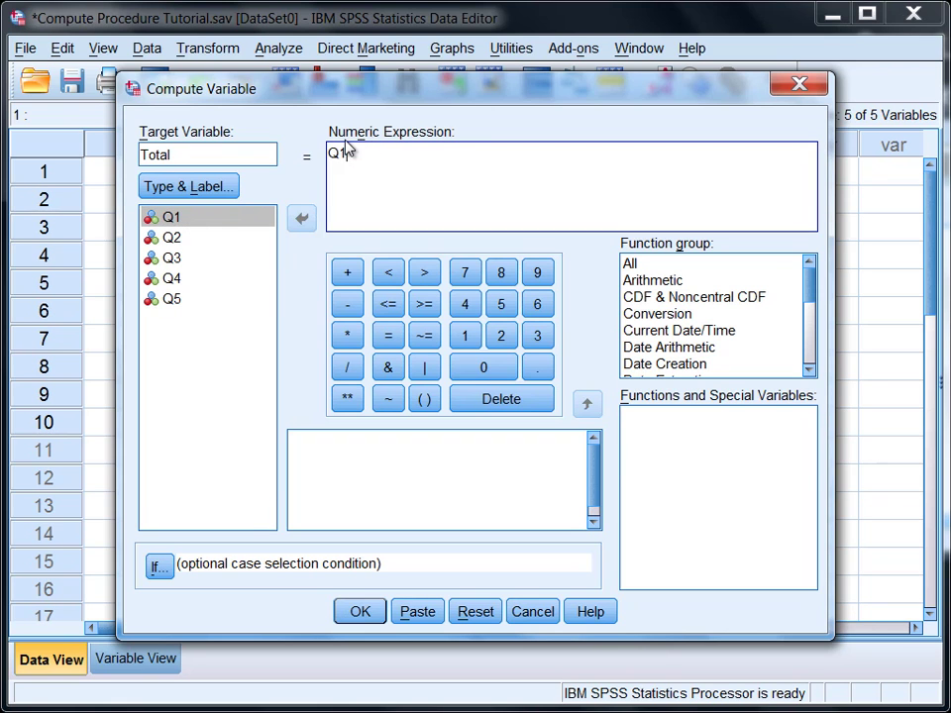
click(349, 272)
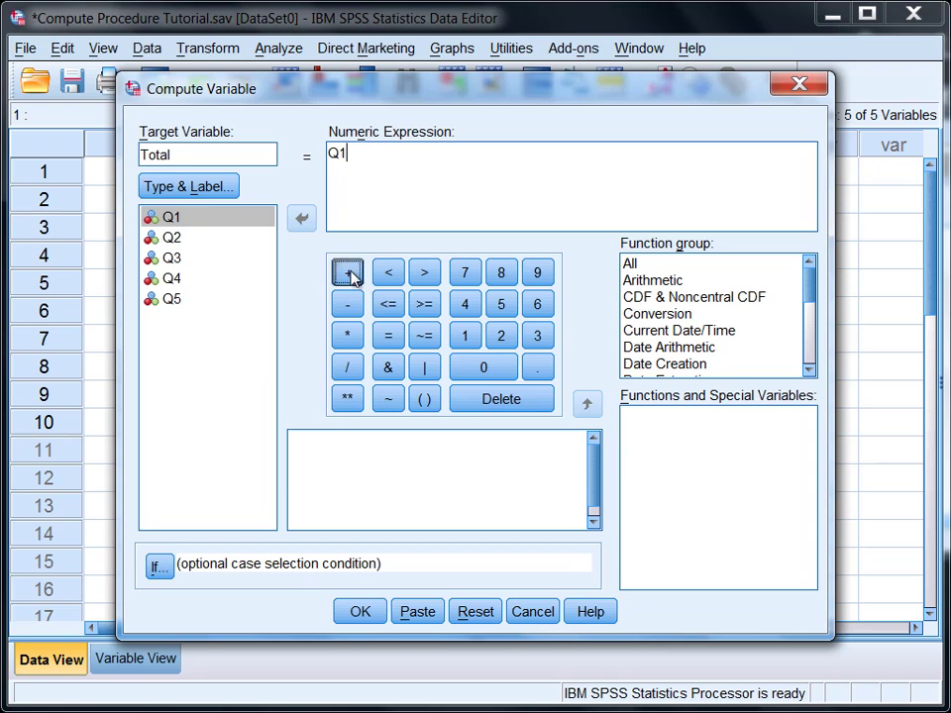
double_click(174, 244)
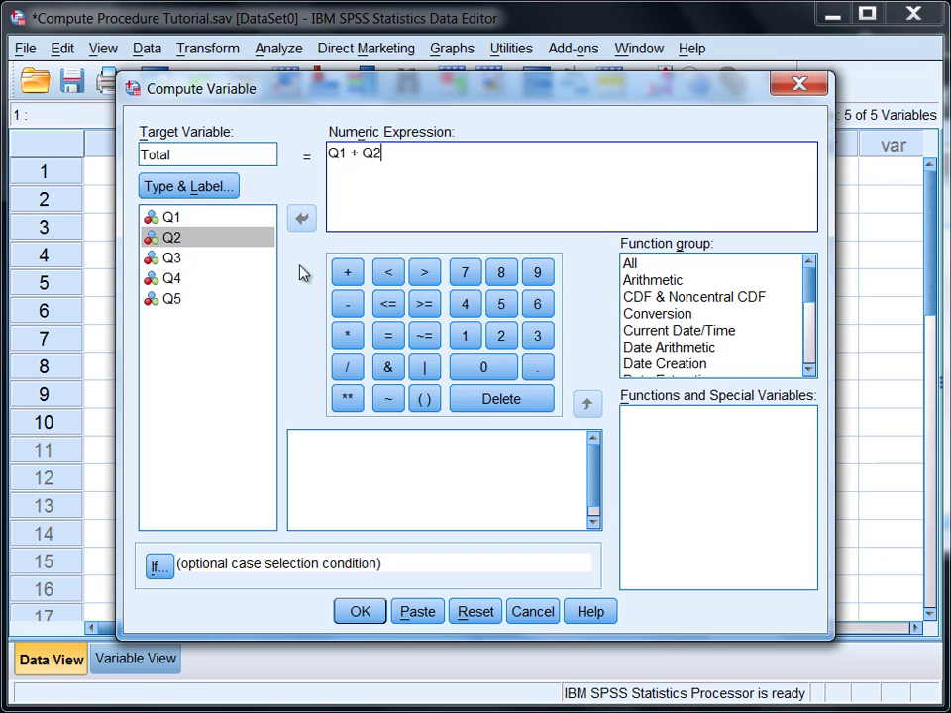
click(355, 275)
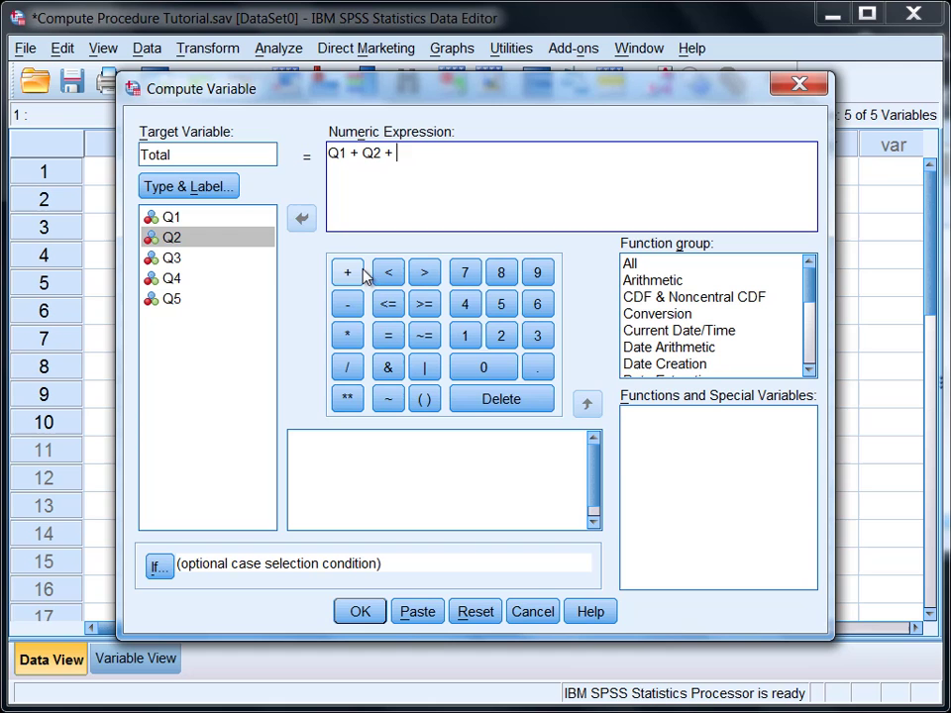
double_click(172, 257)
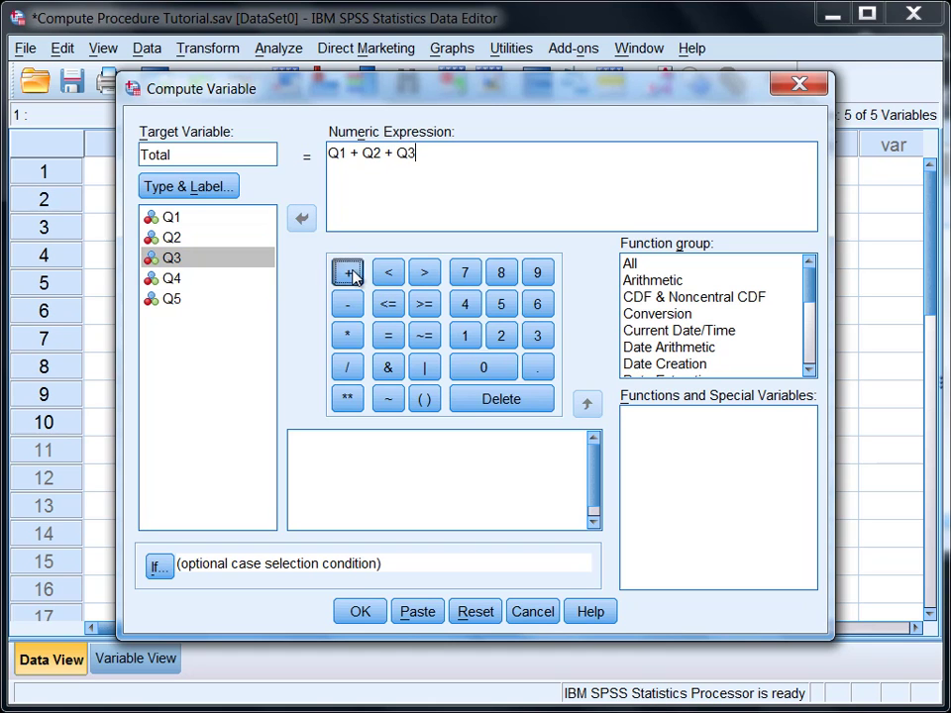
click(347, 271)
click(170, 280)
double_click(172, 285)
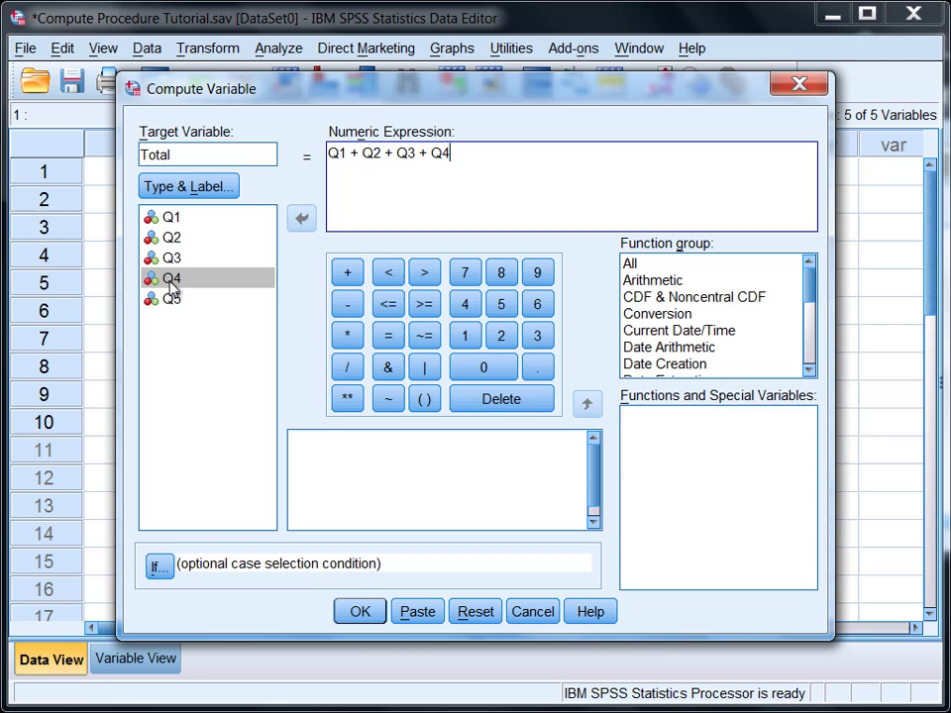
click(345, 277)
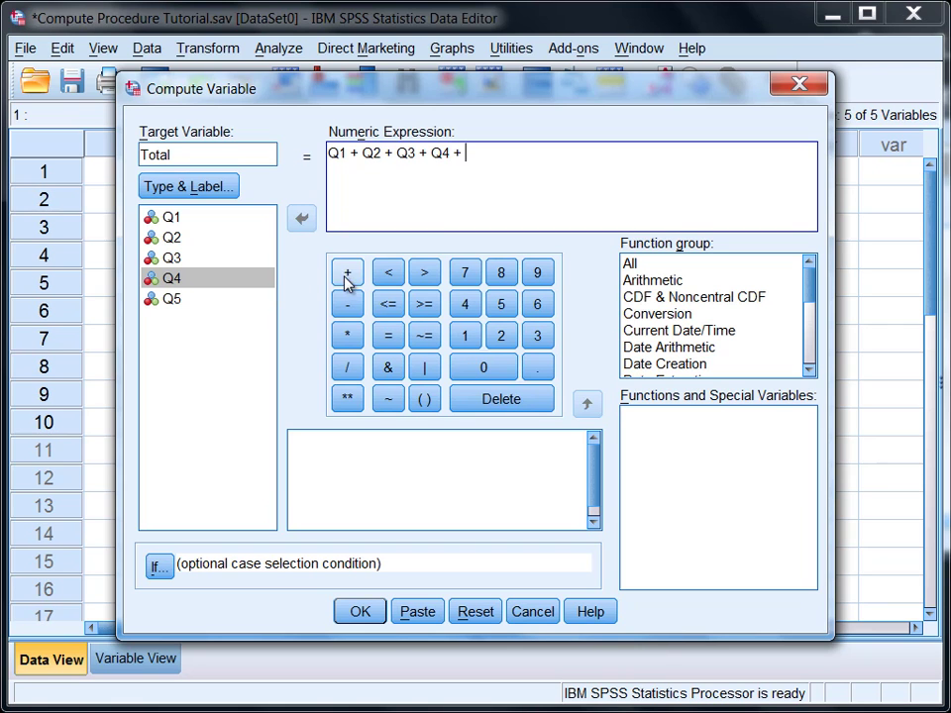
double_click(173, 302)
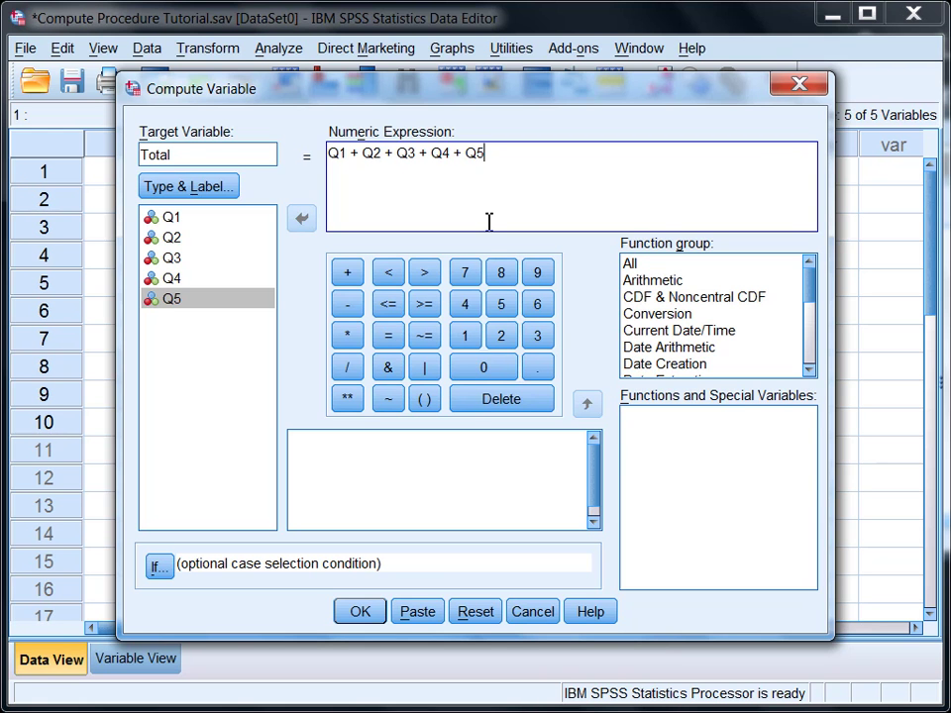
Step: Run the computation to add the Total column, then close the output log without saving
click(361, 612)
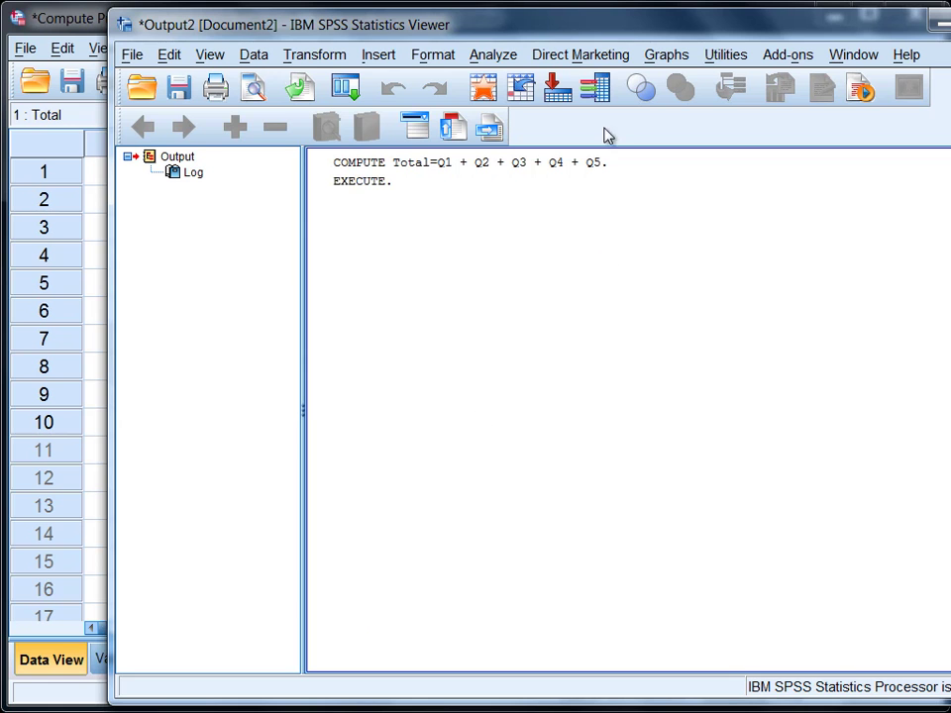
drag(624, 38, 525, 36)
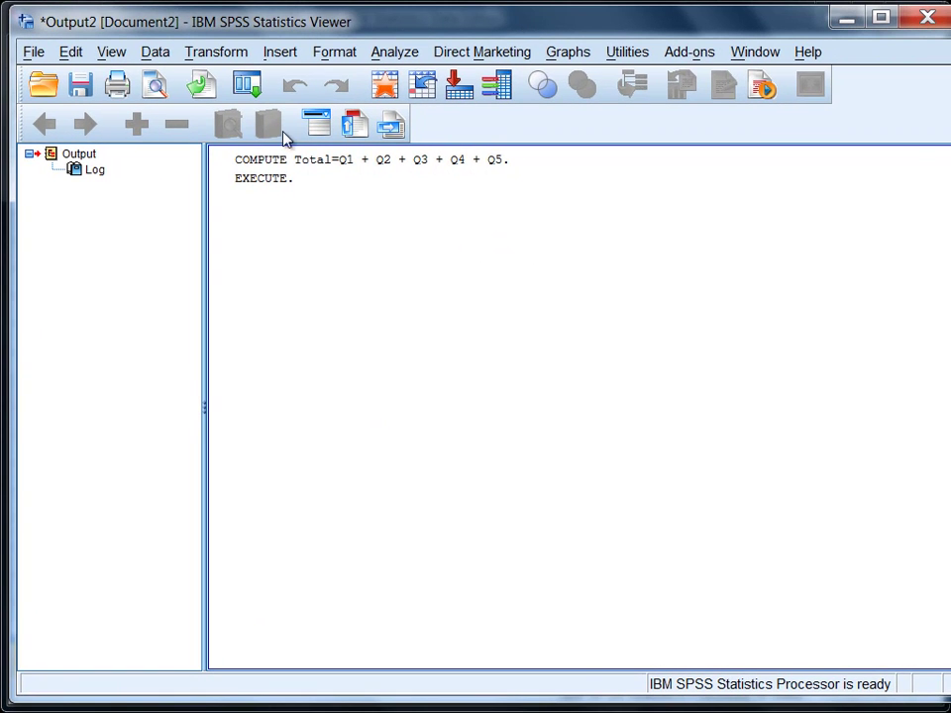
click(247, 166)
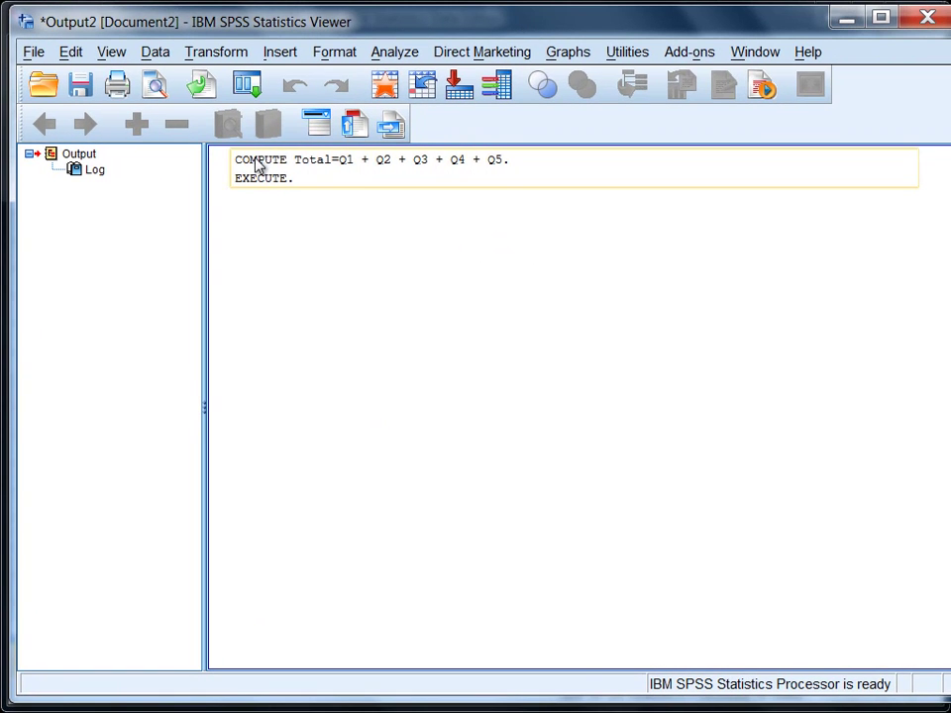
click(926, 19)
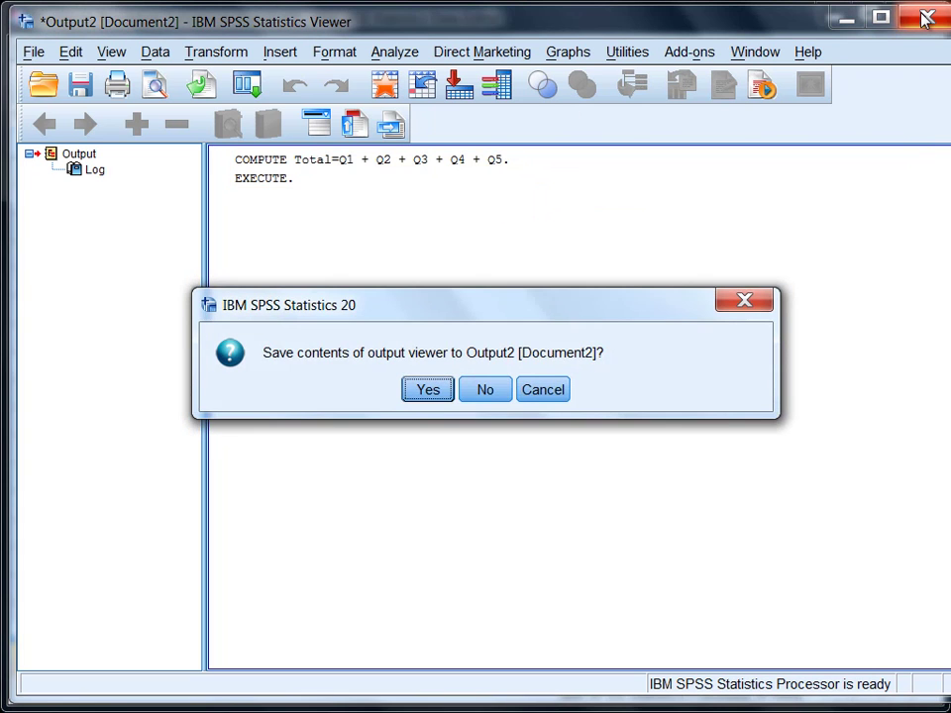
click(492, 394)
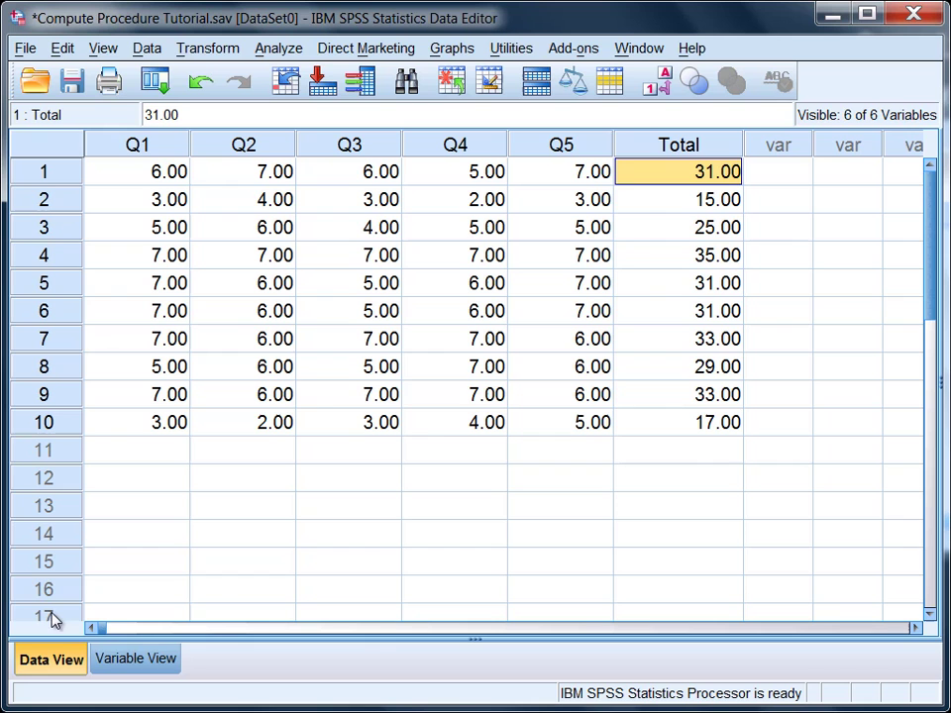
click(697, 147)
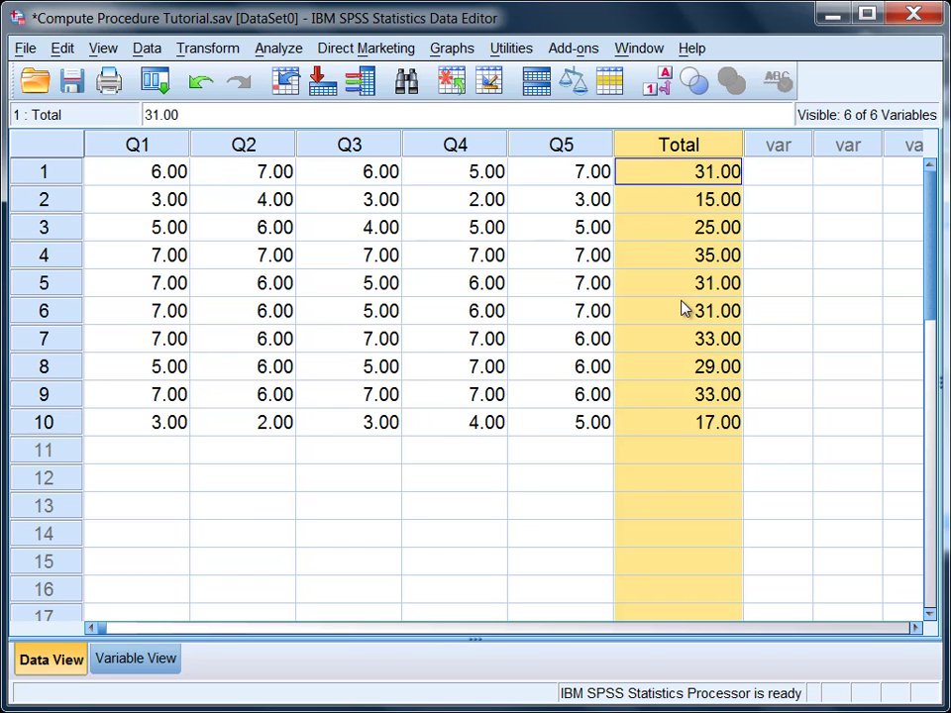
click(725, 171)
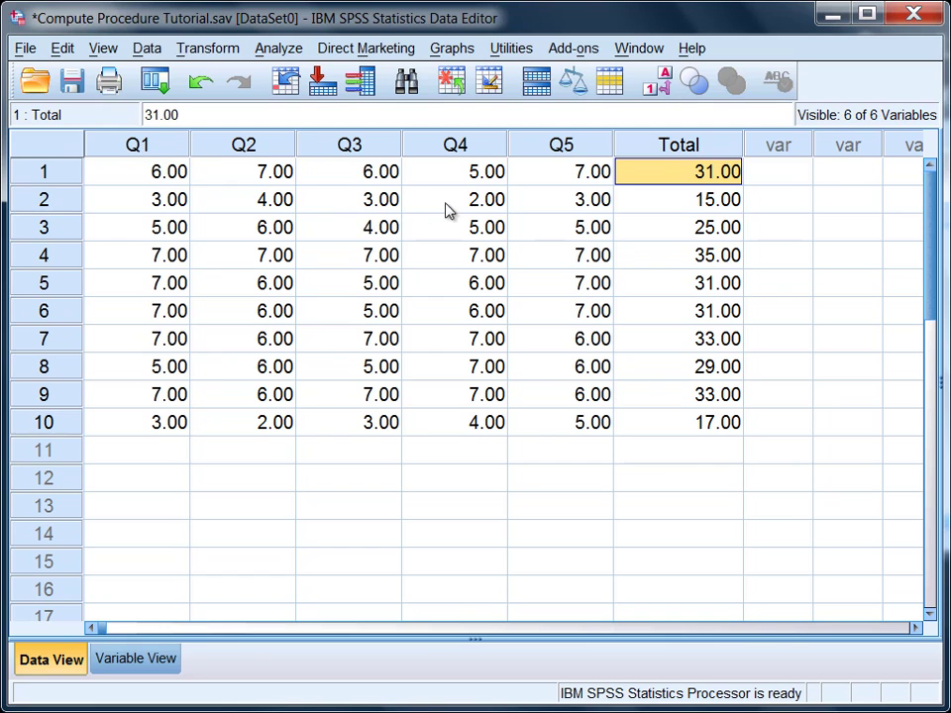
click(717, 203)
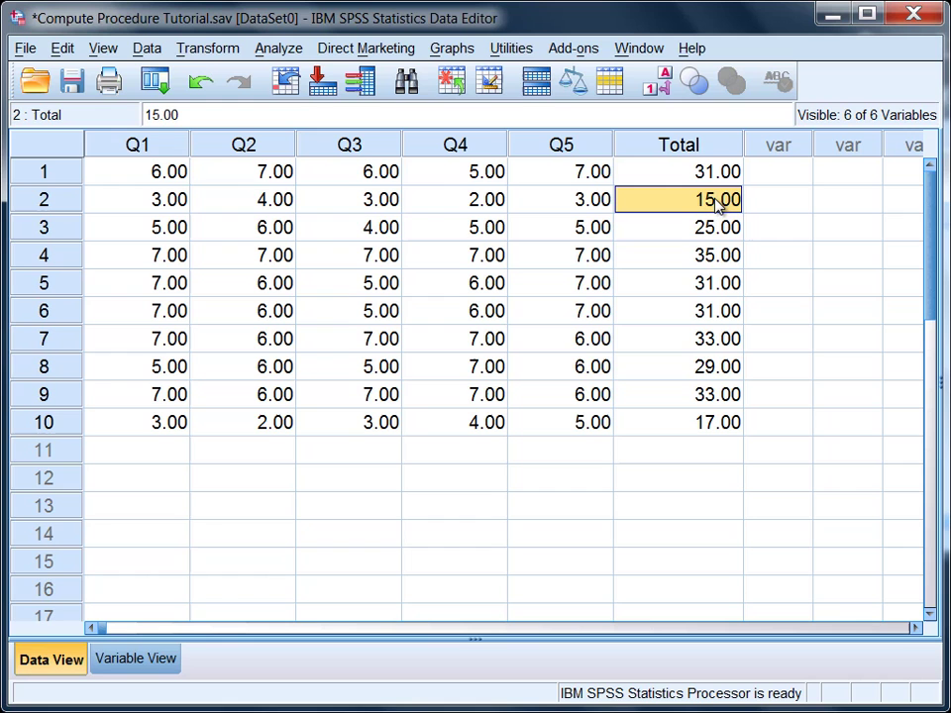
click(778, 182)
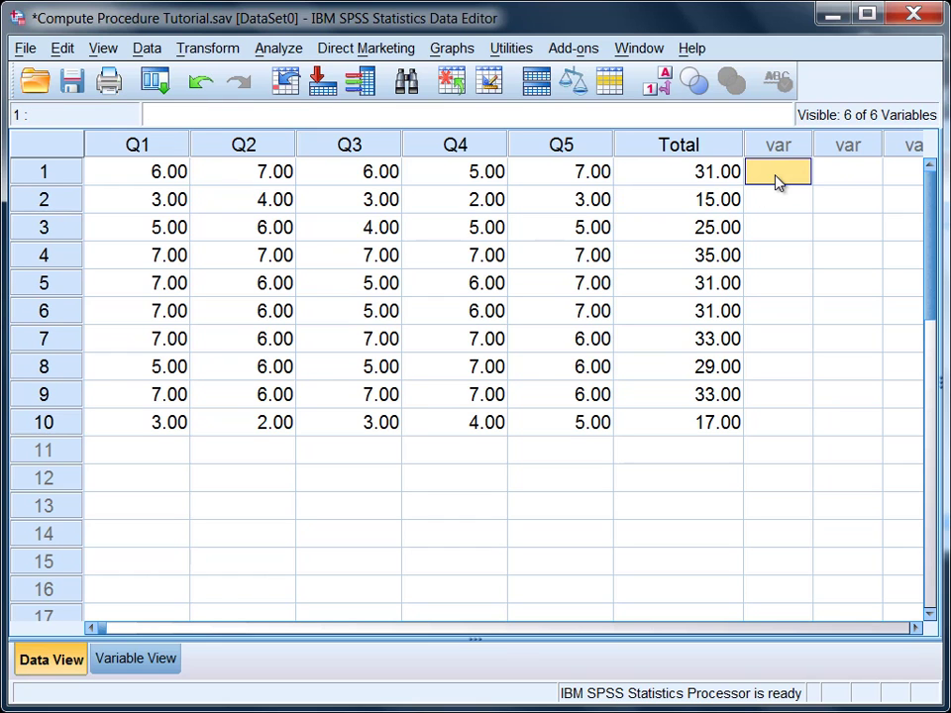
Step: Open Descriptives and move Total into the Variable(s) list
click(278, 52)
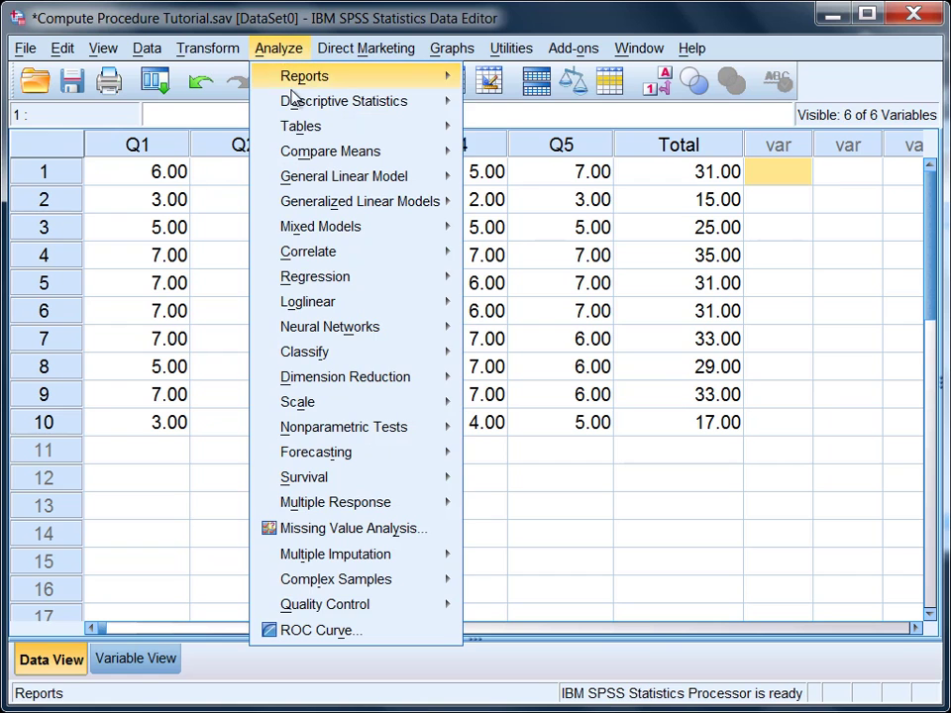
mouse_move(296, 103)
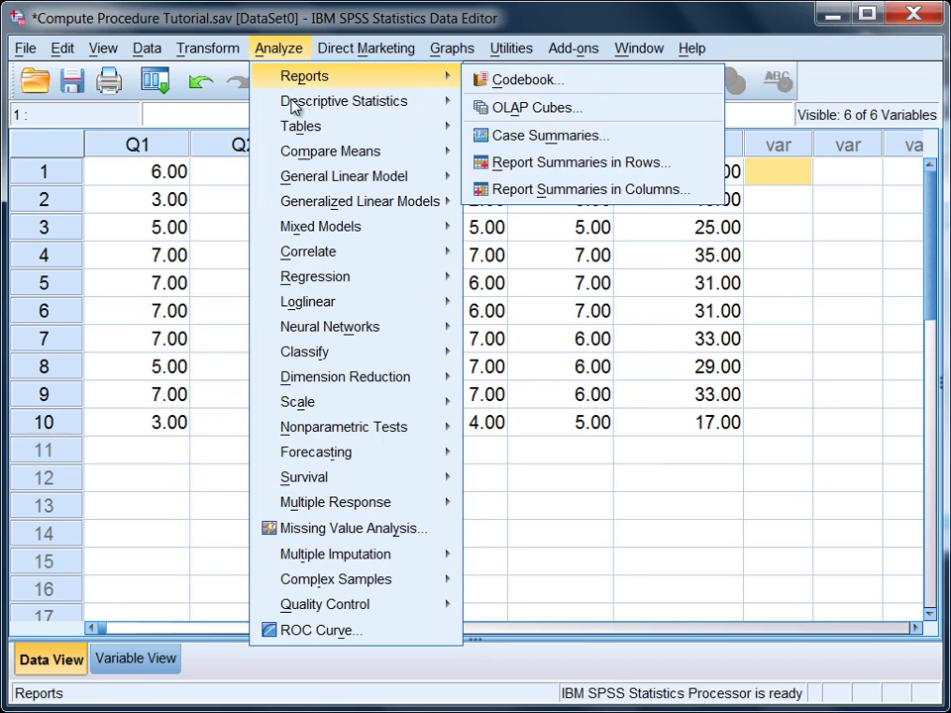
click(563, 133)
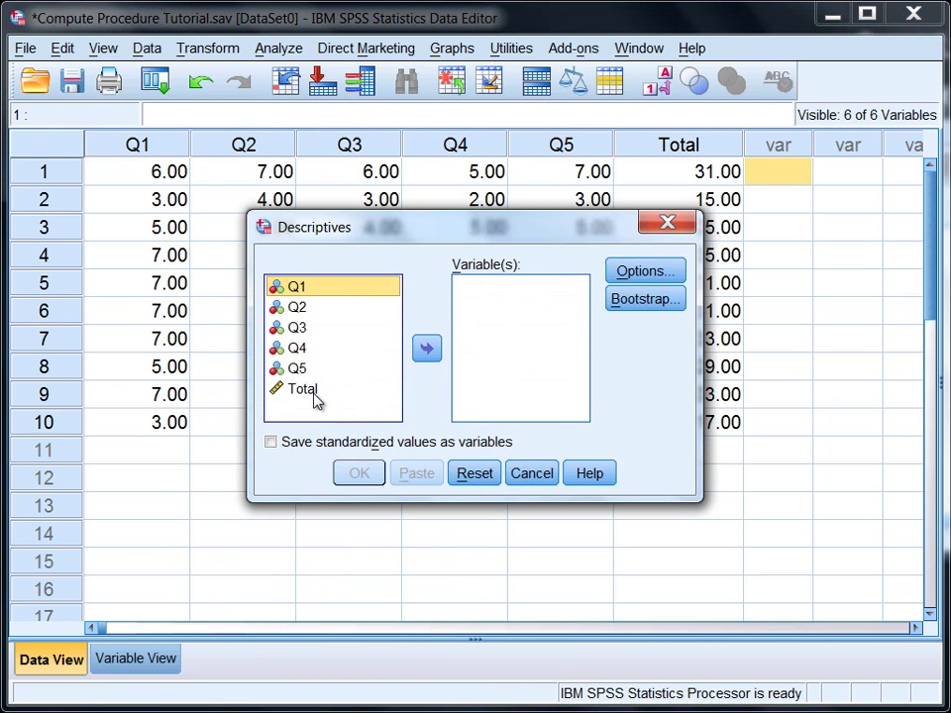
click(325, 391)
click(426, 348)
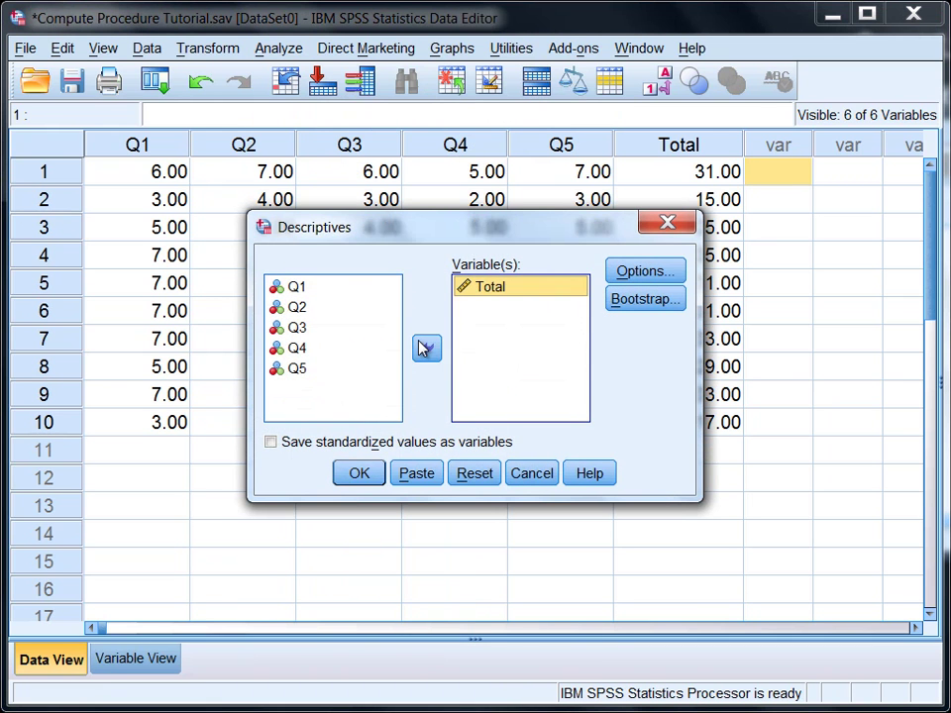
Step: Uncheck Minimum and Maximum so only mean and standard deviation are reported, then run
click(646, 271)
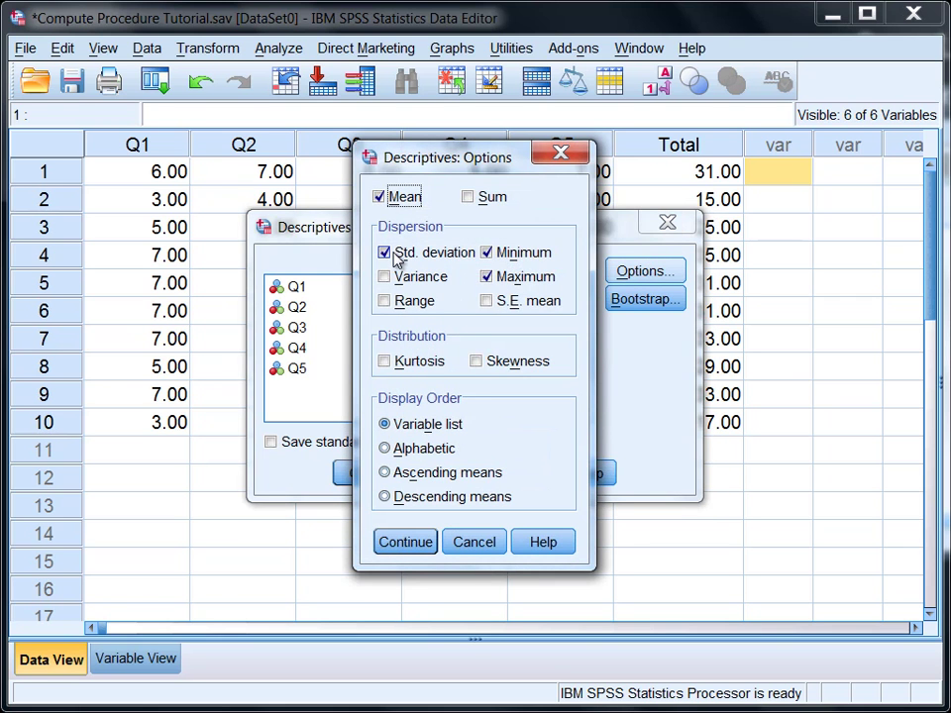
click(492, 253)
click(493, 279)
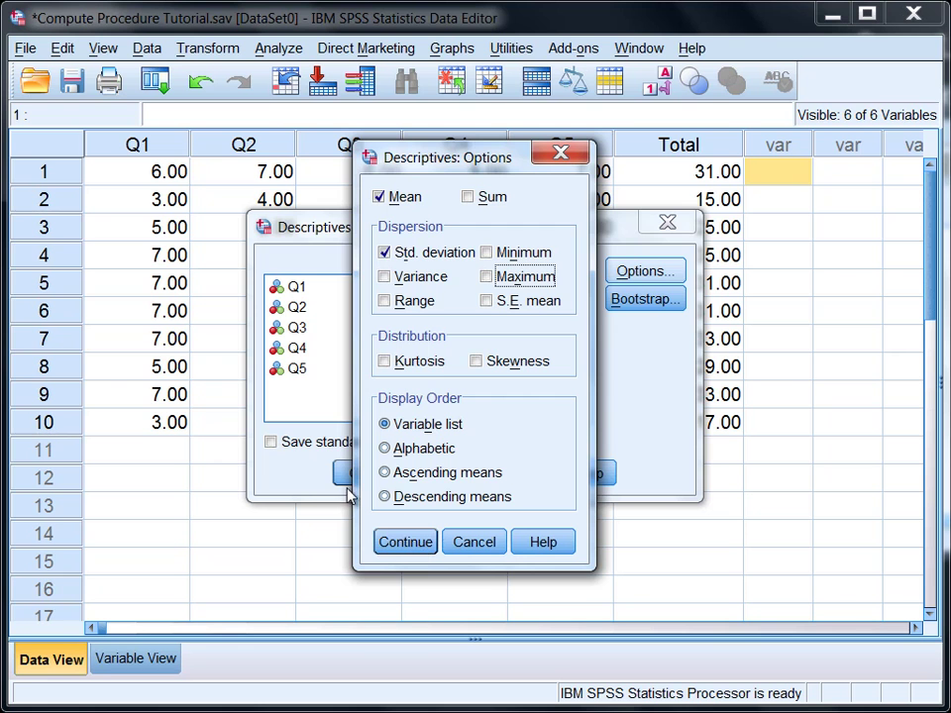
click(391, 543)
click(353, 472)
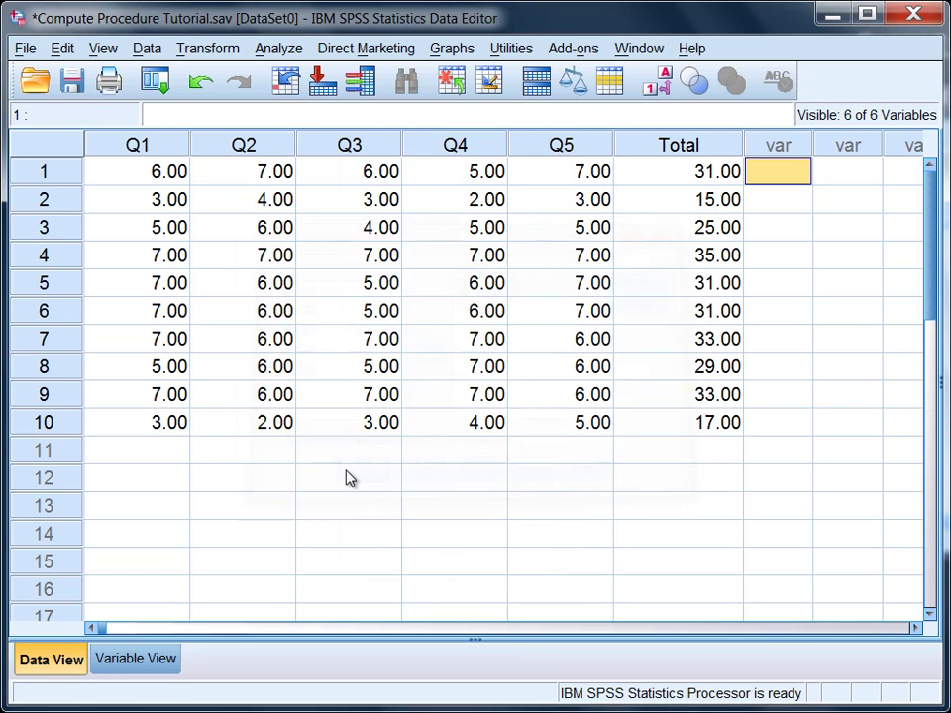